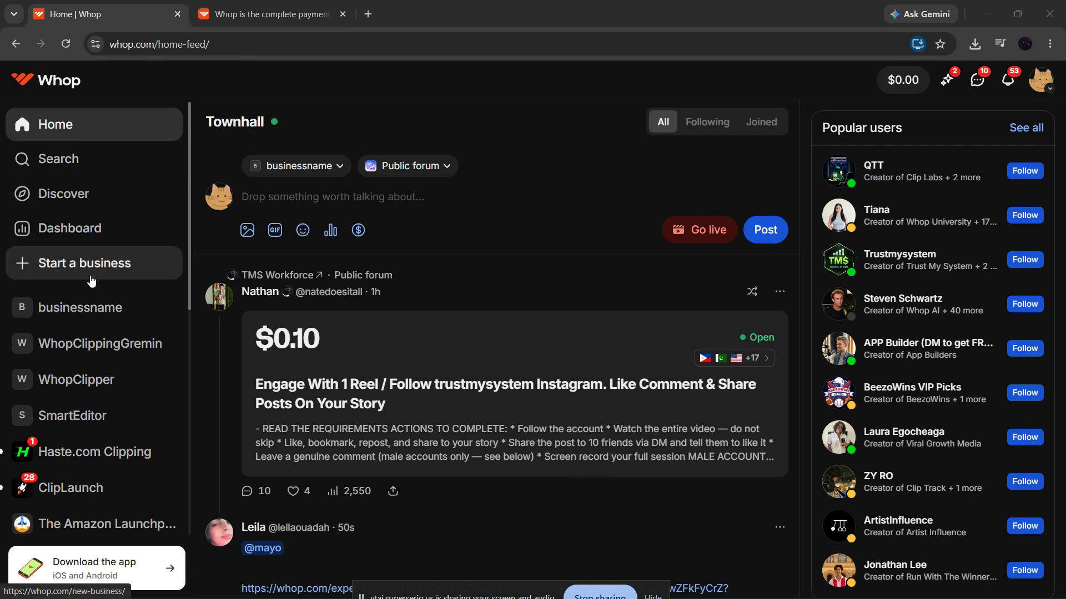
Step: Open the dashboard's product list for businessname and start creating a new product
{"action": "left_click", "coordinate": [113, 243]}
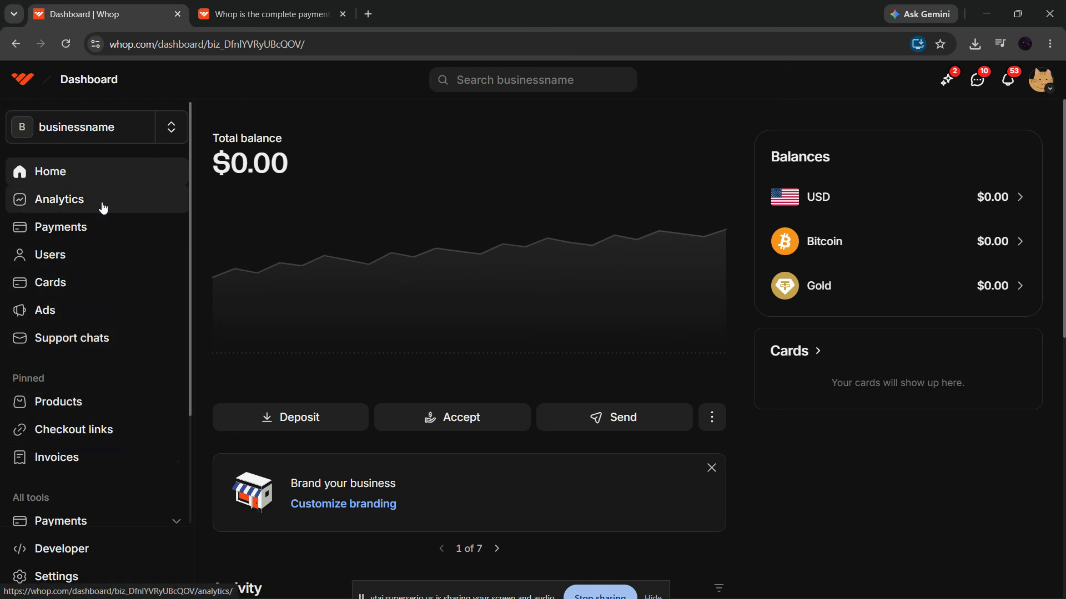
{"action": "left_click", "coordinate": [82, 412]}
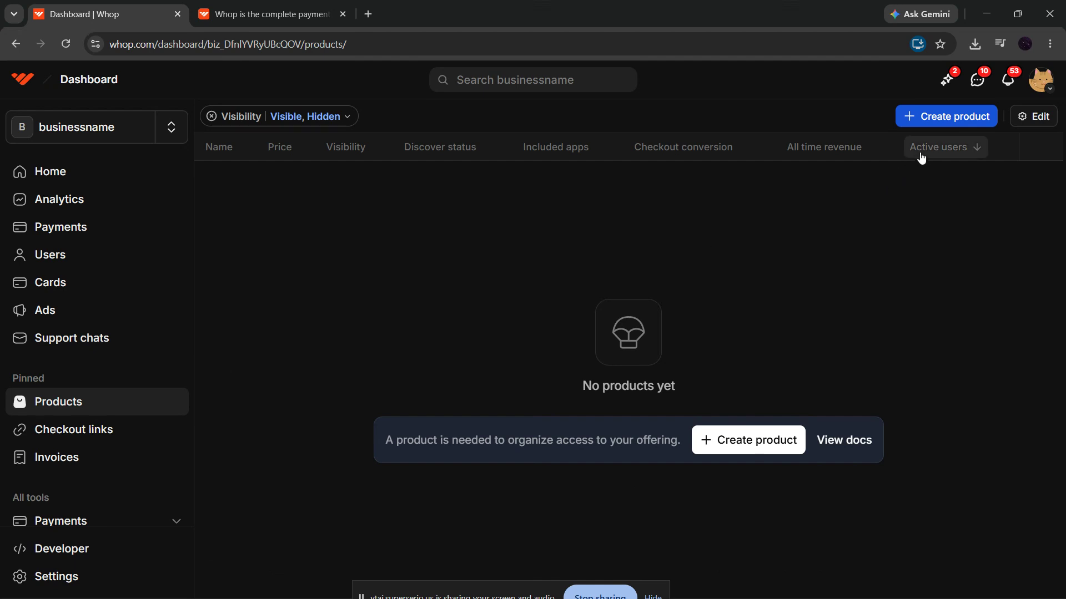
{"action": "left_click", "coordinate": [963, 129]}
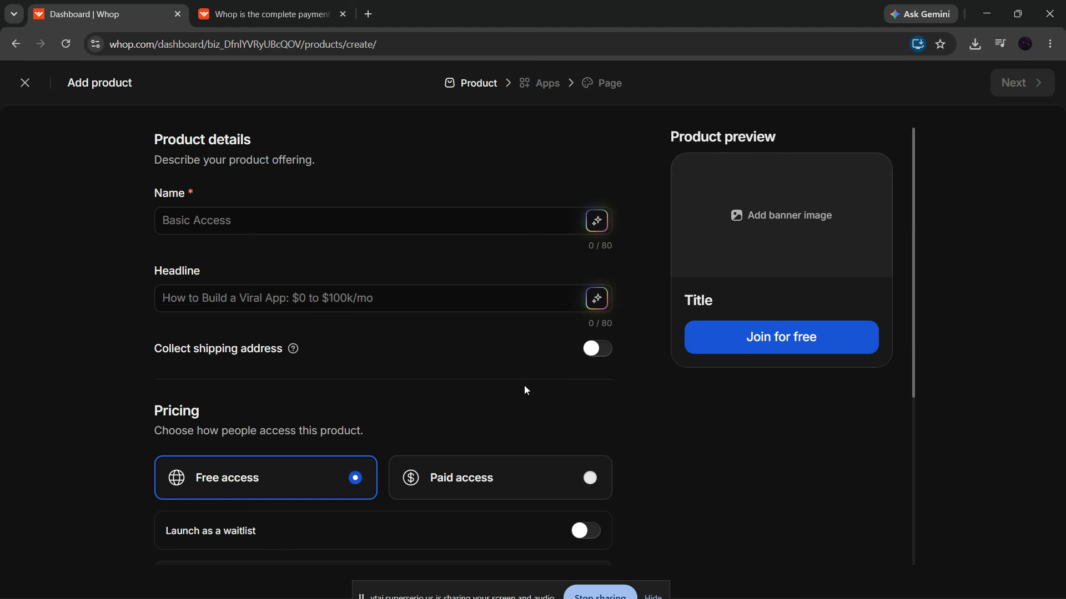
Step: Name the product "New Paid Product" and give it the headline "Awesome product"
{"action": "left_click", "coordinate": [391, 218]}
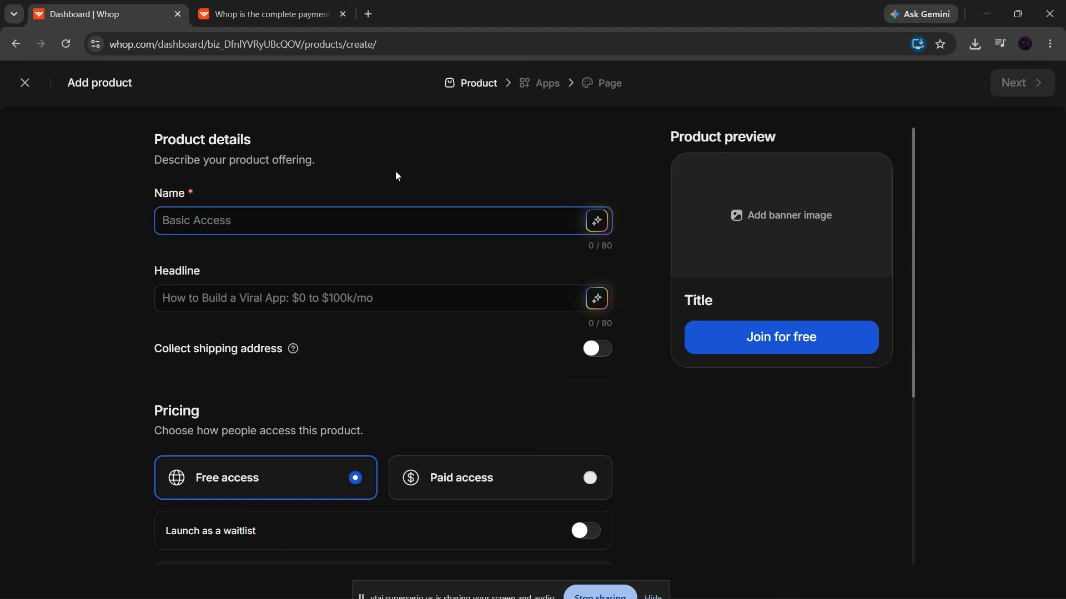
{"action": "type", "text": "New "}
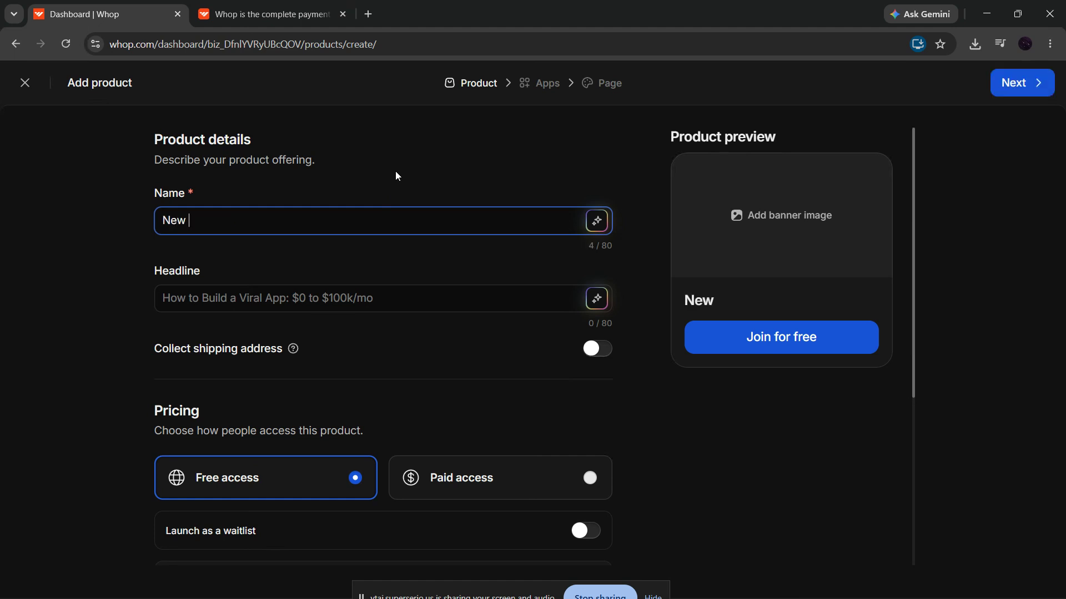
{"action": "type", "text": "Paid Product"}
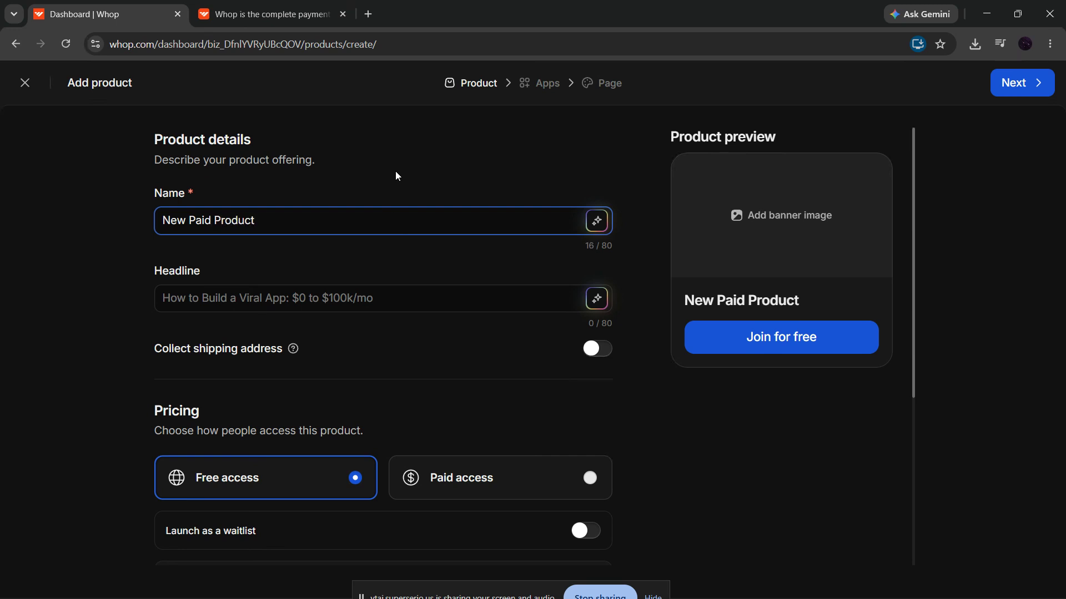
{"action": "left_click", "coordinate": [278, 292]}
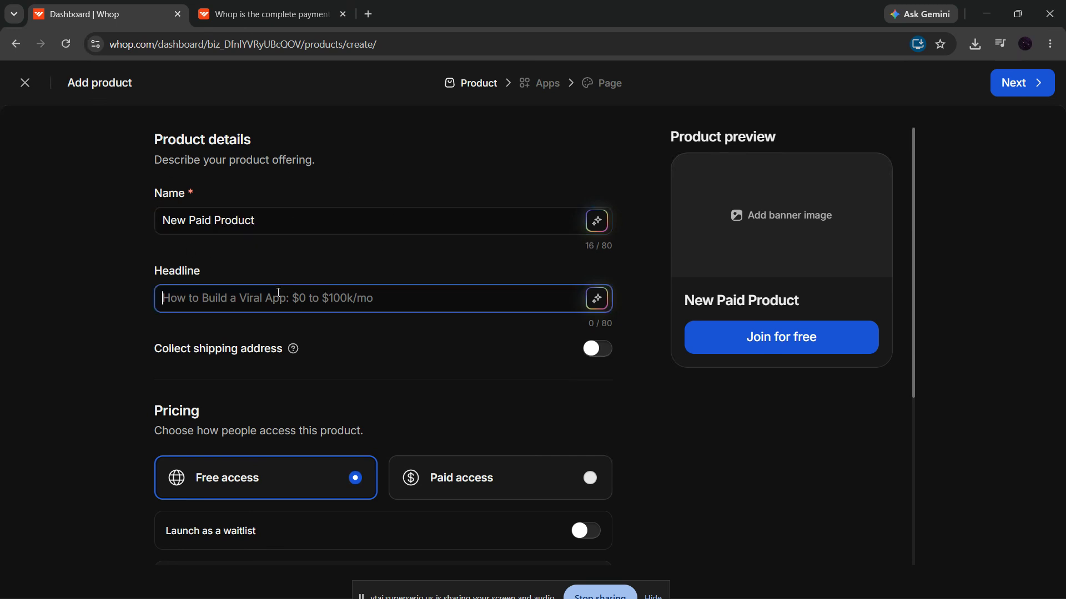
{"action": "type", "text": "A"}
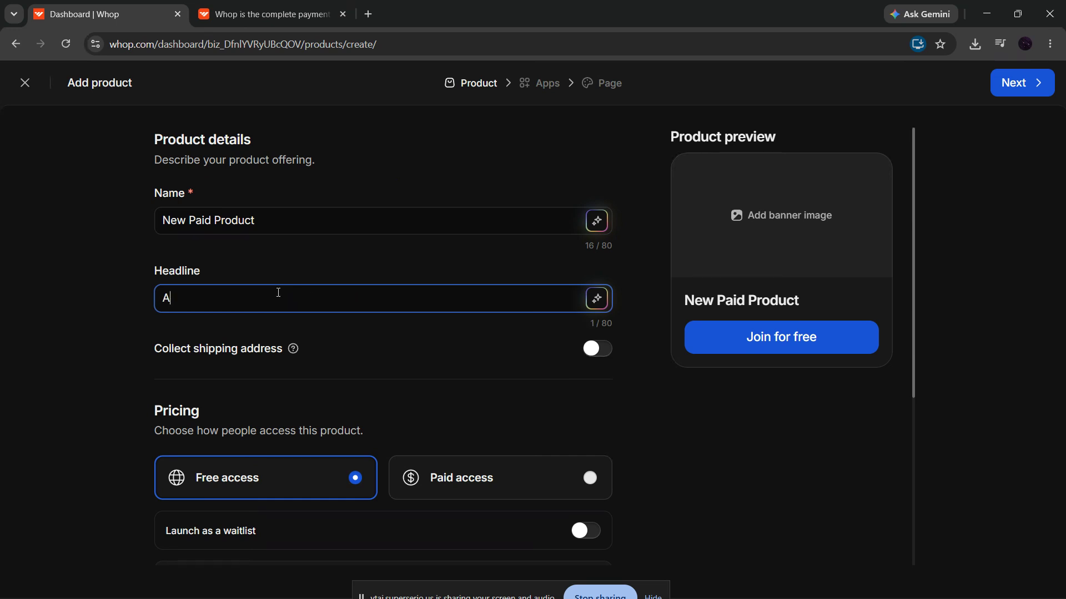
{"action": "type", "text": "wesome product"}
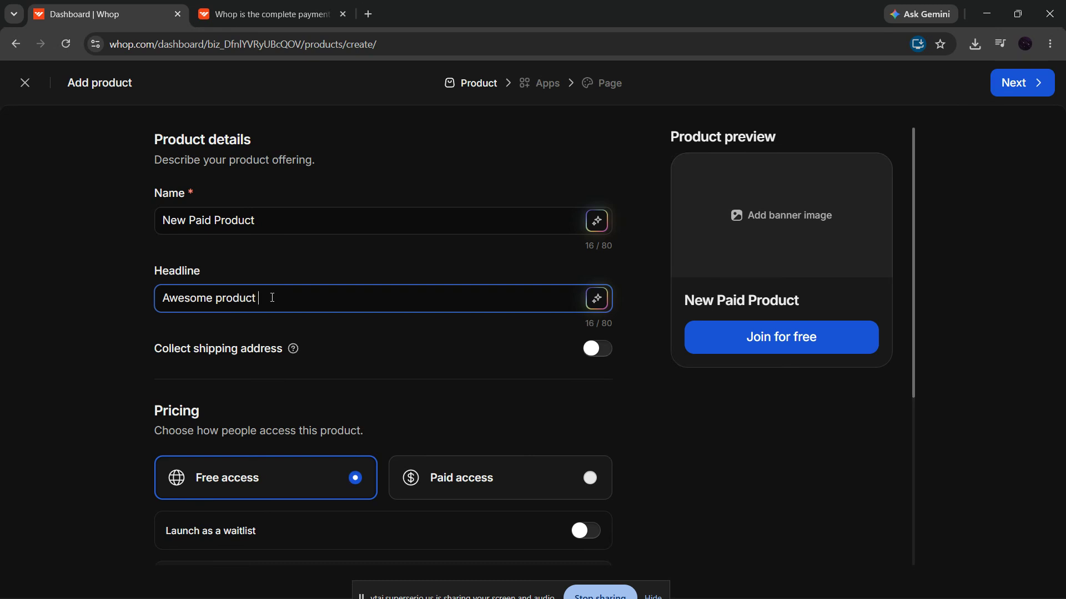
Step: Add hige_kirei.png from the jart pictures folder as the product's banner image and save it
{"action": "left_click", "coordinate": [759, 222]}
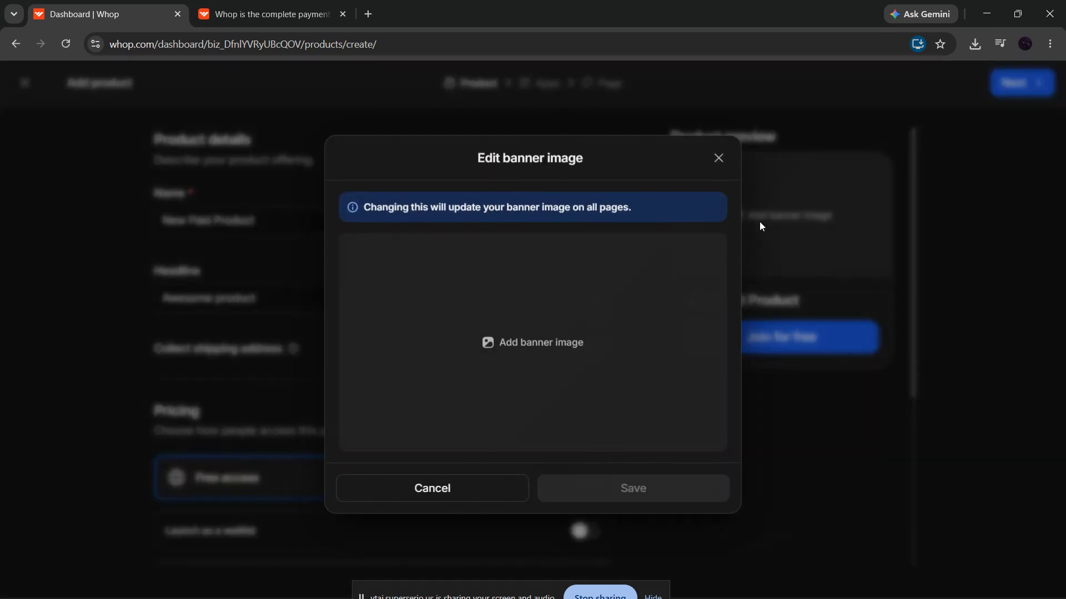
{"action": "left_click", "coordinate": [600, 329]}
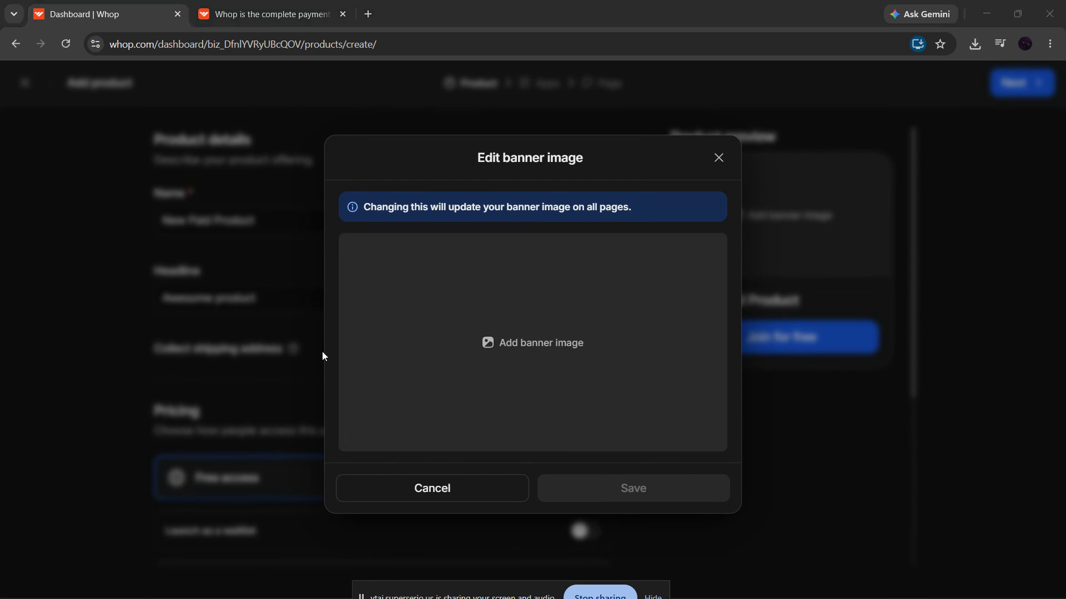
{"action": "left_click", "coordinate": [85, 236]}
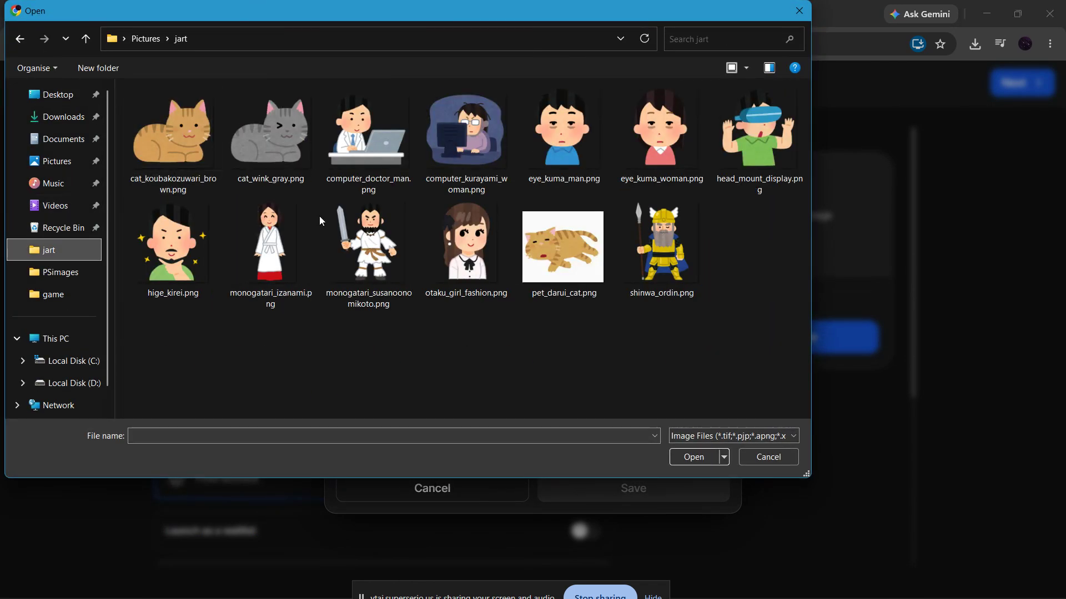
{"action": "left_click", "coordinate": [170, 277]}
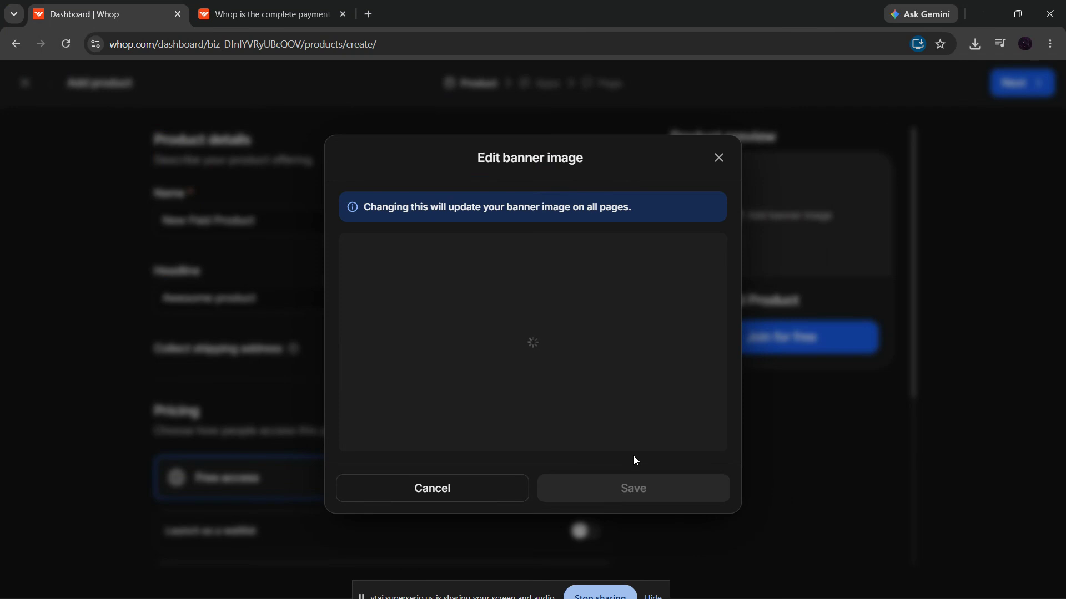
{"action": "left_click", "coordinate": [638, 488]}
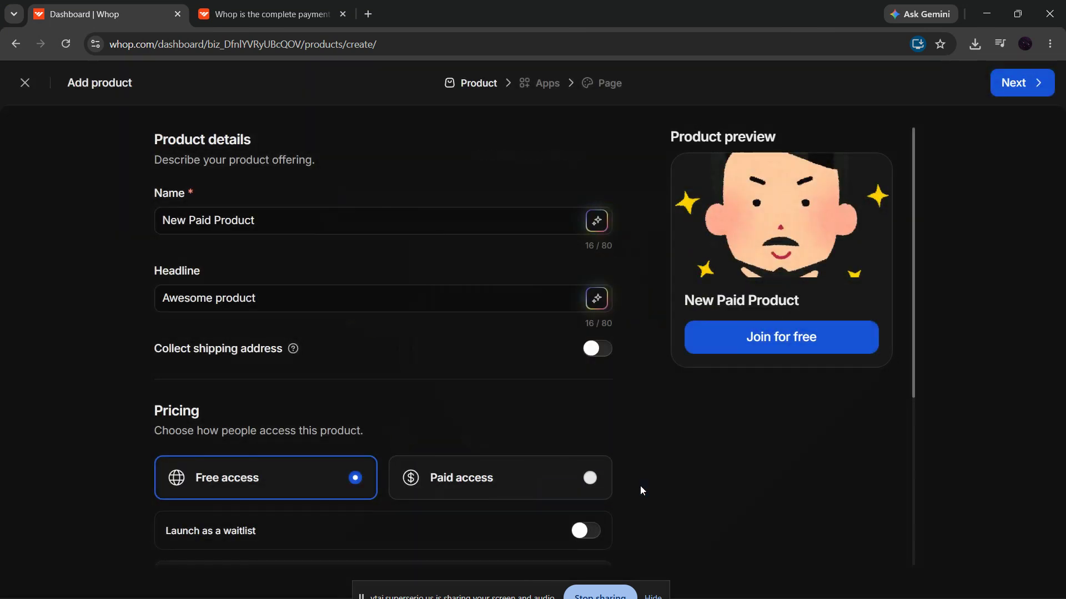
Step: Make the product paid access with a recurring payment plan
{"action": "scroll", "coordinate": [678, 479], "scroll_direction": "down", "scroll_amount": 2}
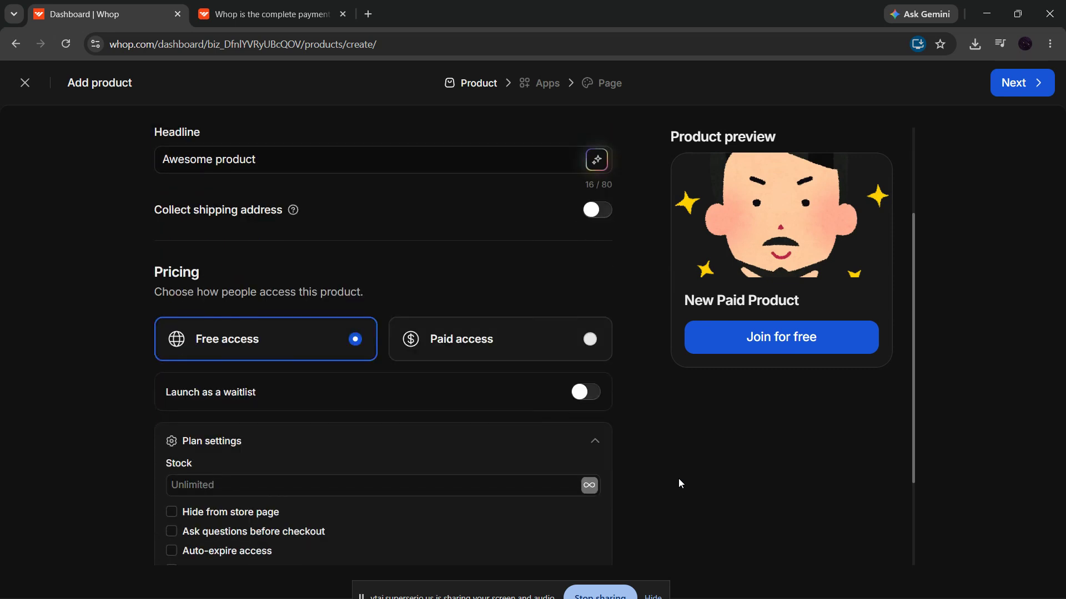
{"action": "left_click", "coordinate": [578, 354]}
{"action": "scroll", "coordinate": [577, 354], "scroll_direction": "down", "scroll_amount": 2}
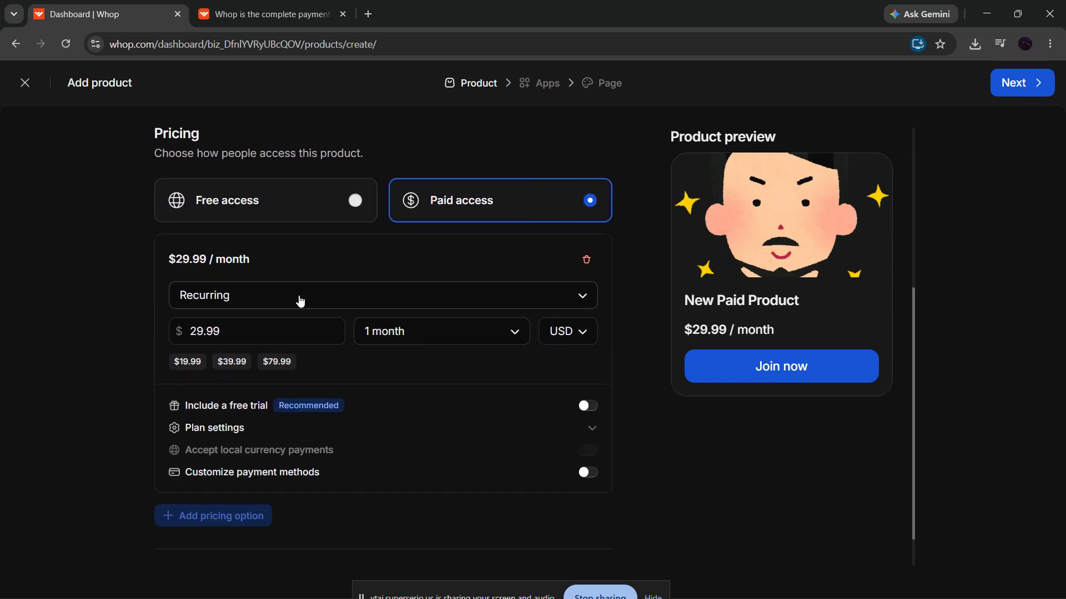
{"action": "left_click", "coordinate": [300, 301]}
{"action": "left_click", "coordinate": [237, 302]}
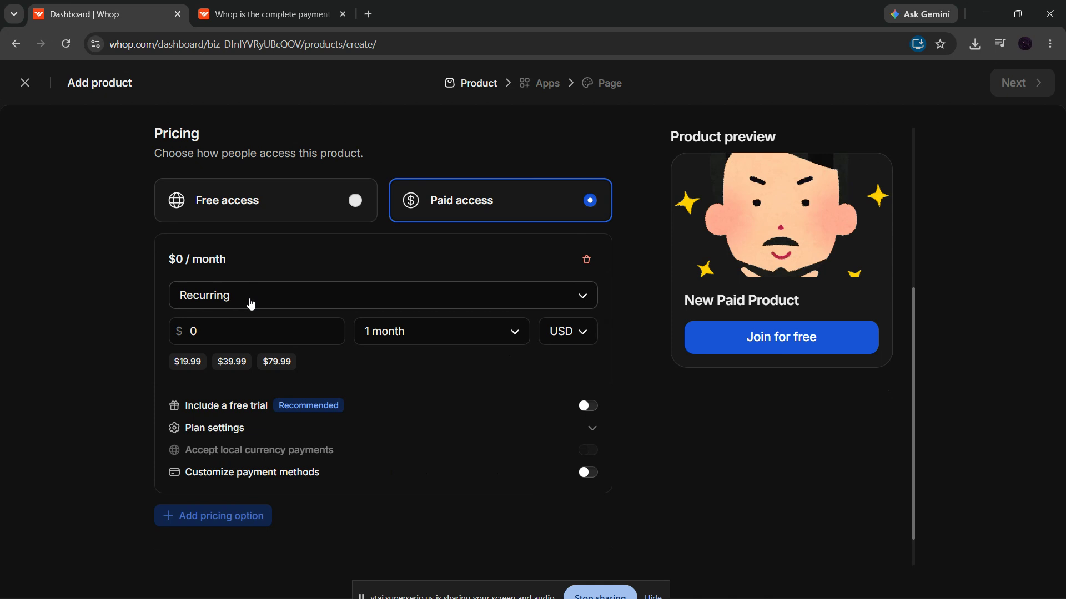
Step: Set the recurring price to $100 with a billing period of 1 month, and continue to the included apps
{"action": "double_click", "coordinate": [188, 333]}
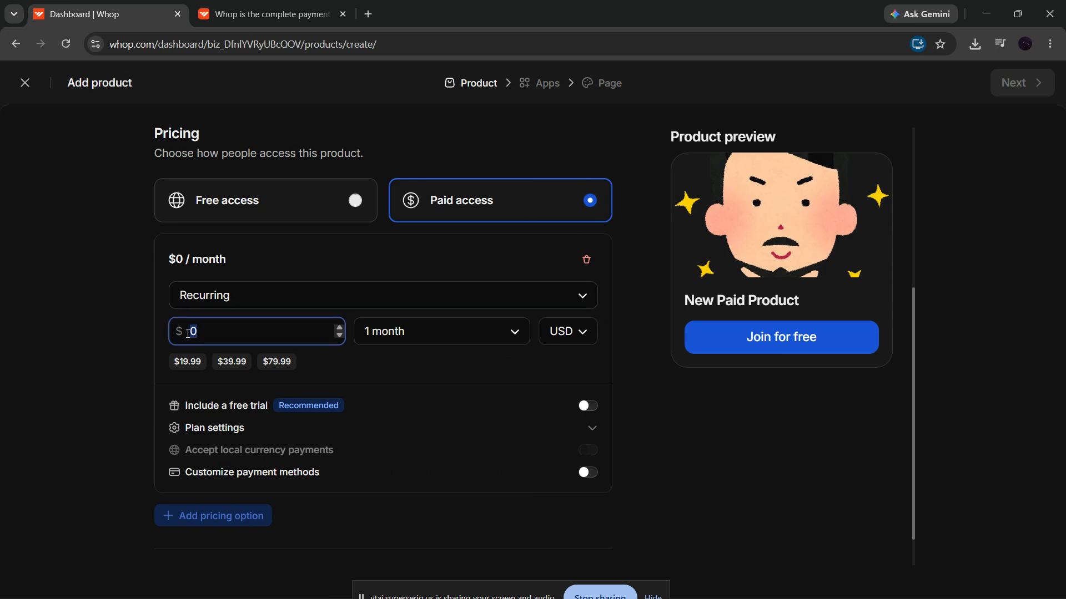
{"action": "type", "text": "100"}
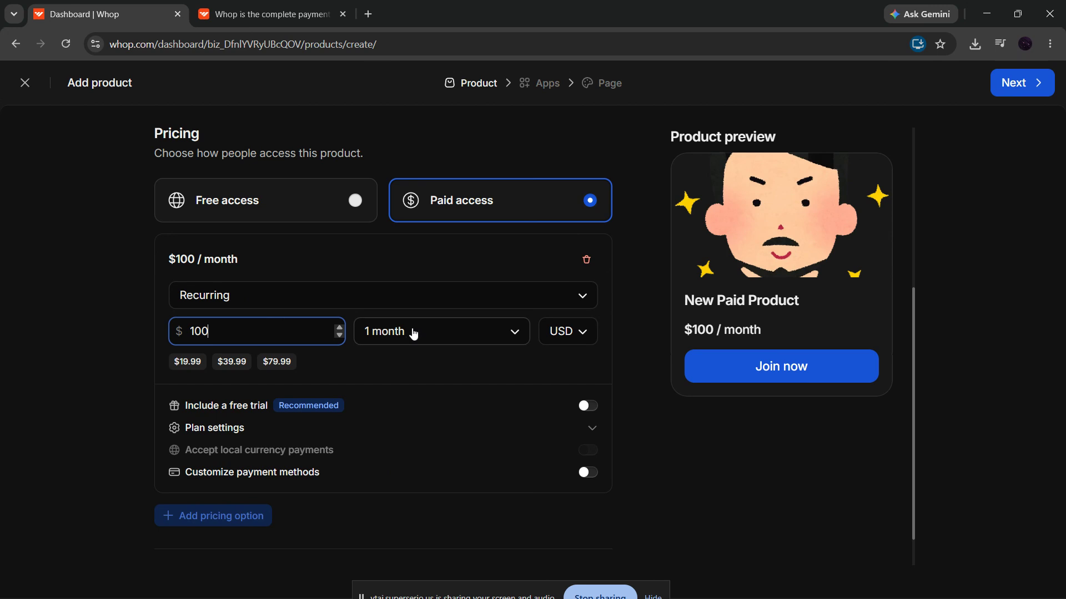
{"action": "left_click", "coordinate": [412, 332]}
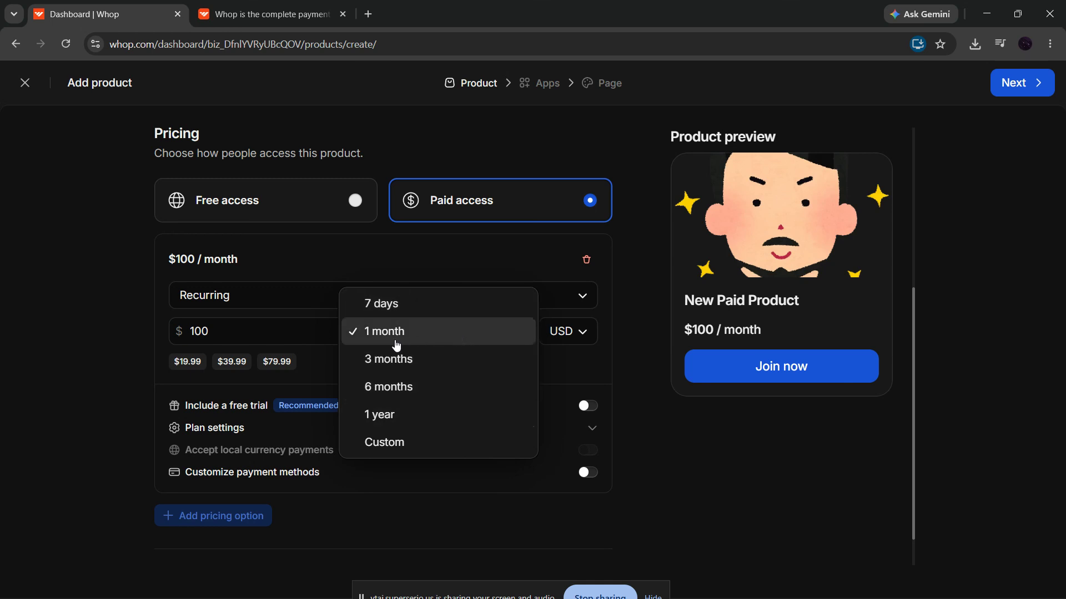
{"action": "left_click", "coordinate": [377, 345]}
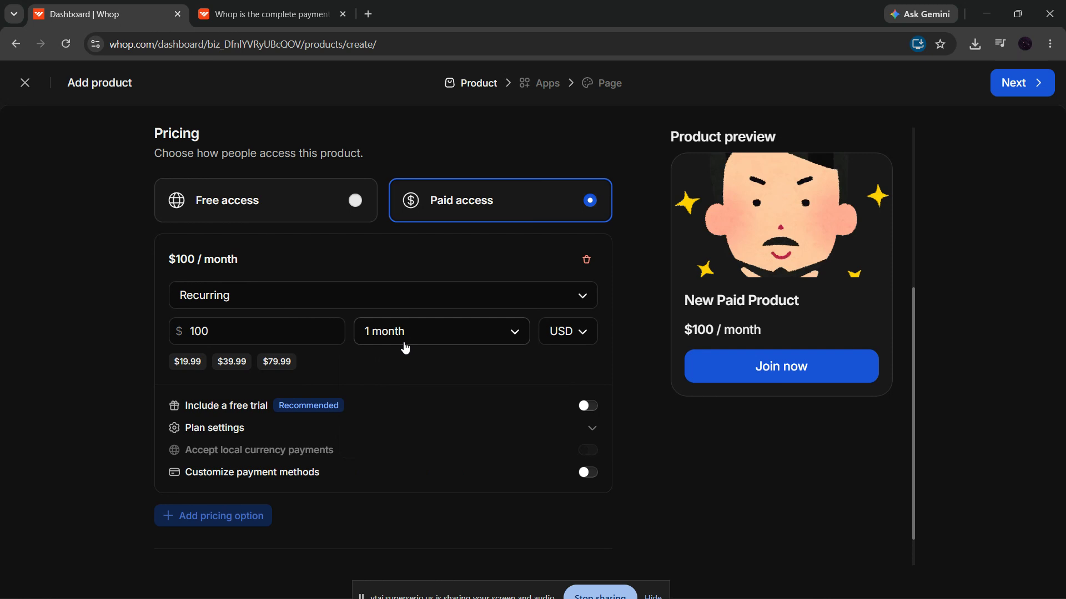
{"action": "left_click", "coordinate": [1008, 93]}
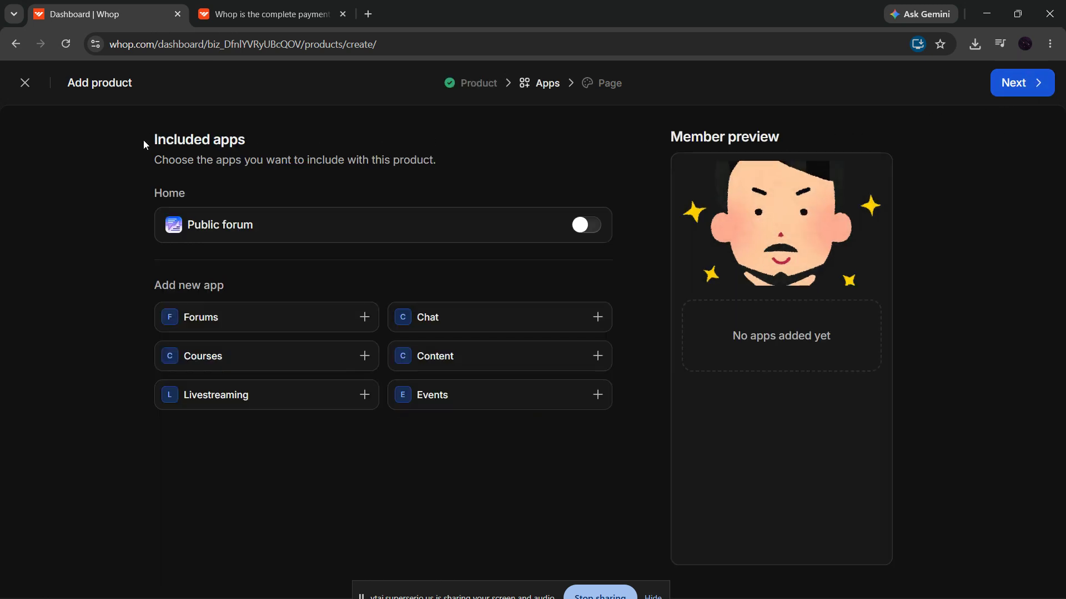
Step: Include the Chat and Courses apps with the product and continue to its page setup
{"action": "left_click_drag", "start_coordinate": [144, 143], "coordinate": [284, 147]}
{"action": "left_click", "coordinate": [284, 146]}
{"action": "left_click", "coordinate": [597, 321]}
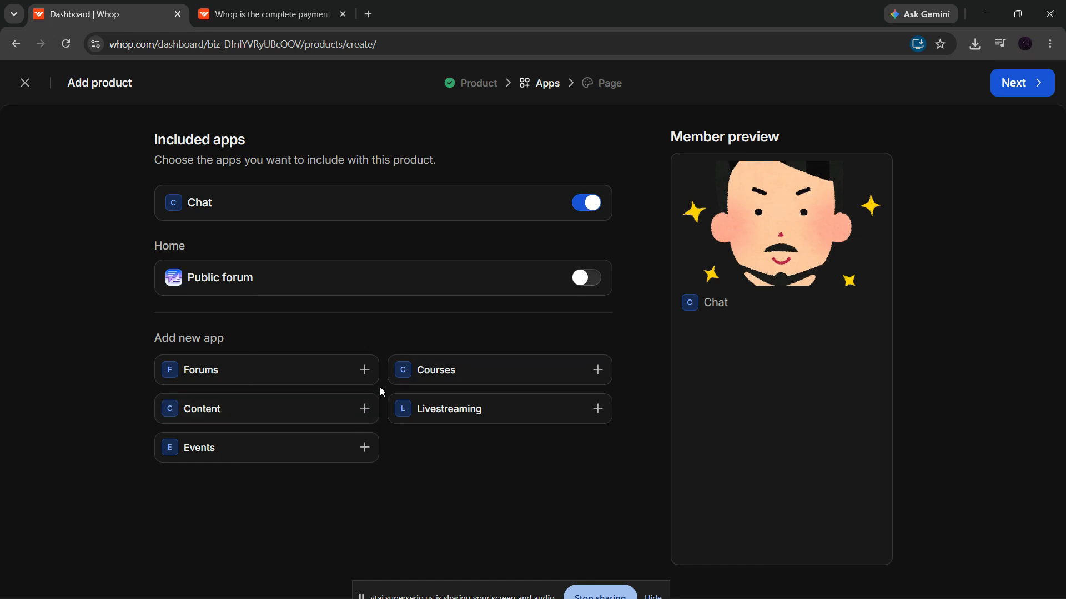
{"action": "left_click", "coordinate": [595, 371]}
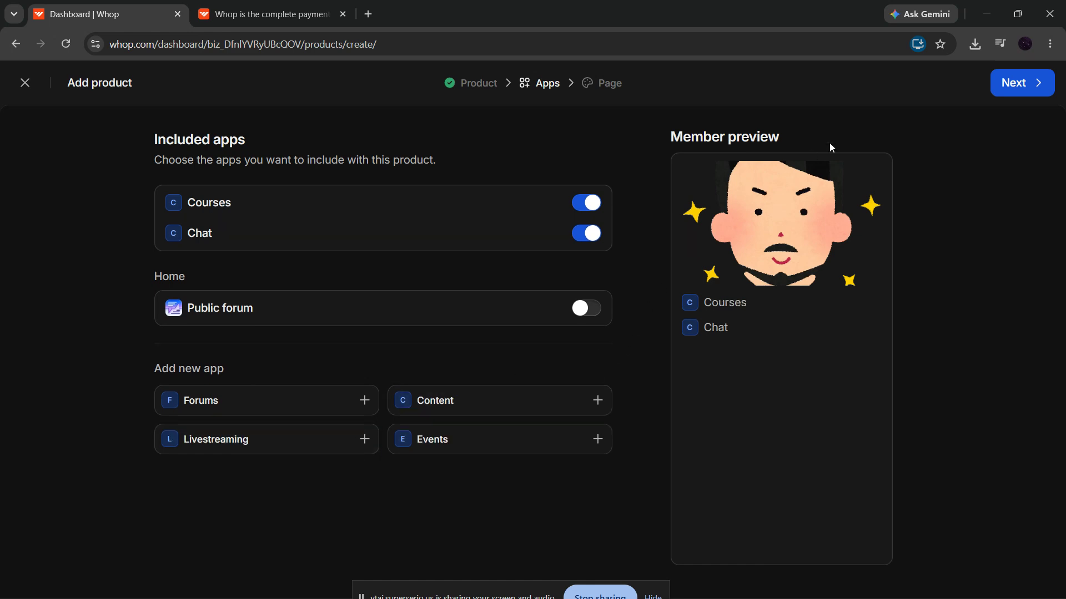
{"action": "left_click", "coordinate": [1038, 82]}
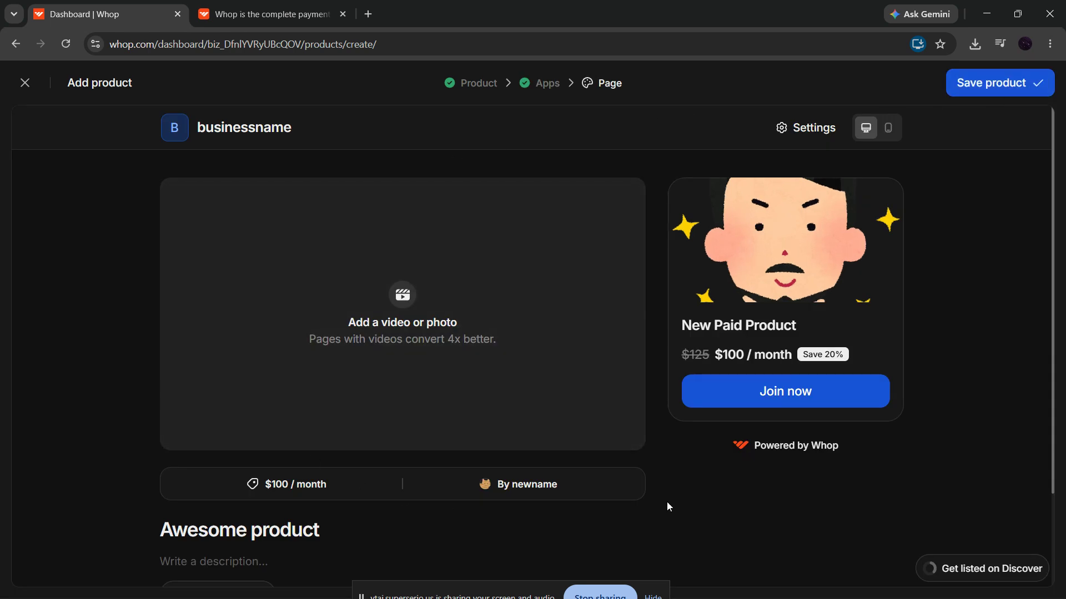
Step: Review the product page's media, description and FAQ sections, and save the product
{"action": "scroll", "coordinate": [771, 465], "scroll_direction": "down", "scroll_amount": 2}
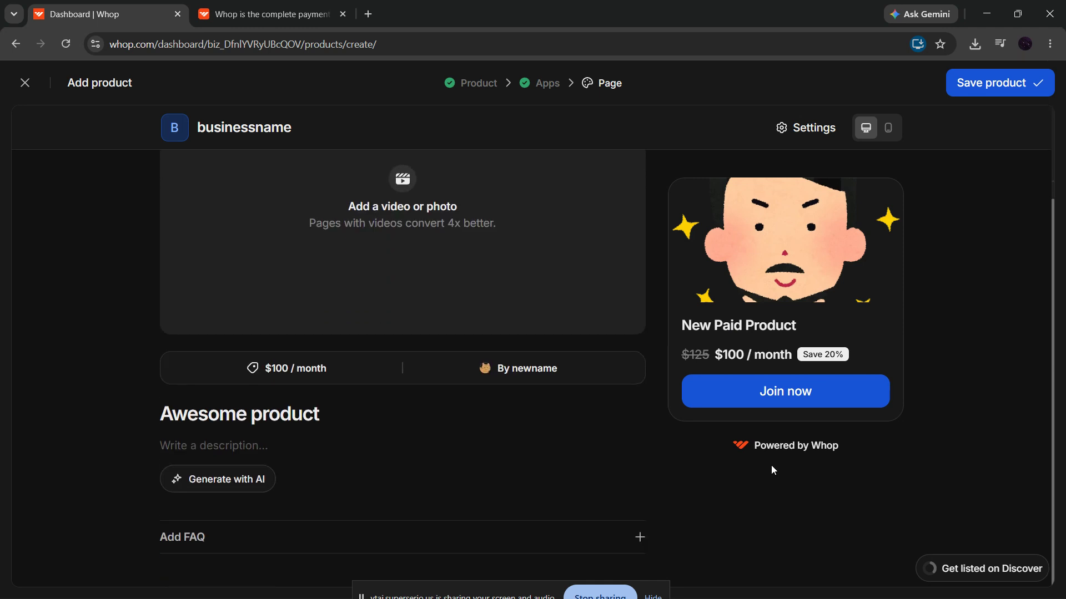
{"action": "scroll", "coordinate": [772, 469], "scroll_direction": "up", "scroll_amount": 2}
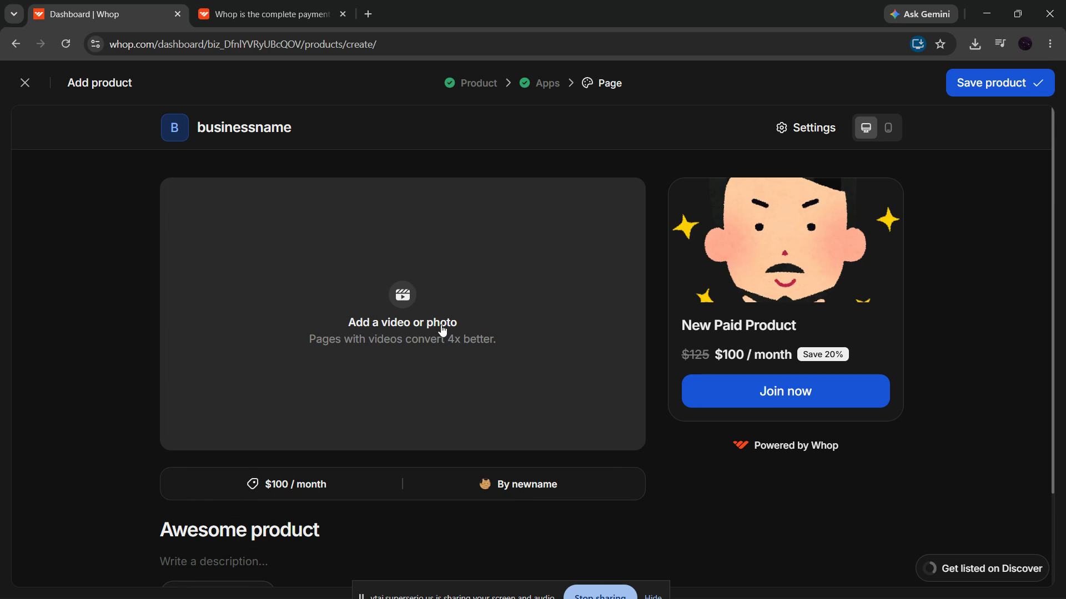
{"action": "scroll", "coordinate": [442, 331], "scroll_direction": "down", "scroll_amount": 2}
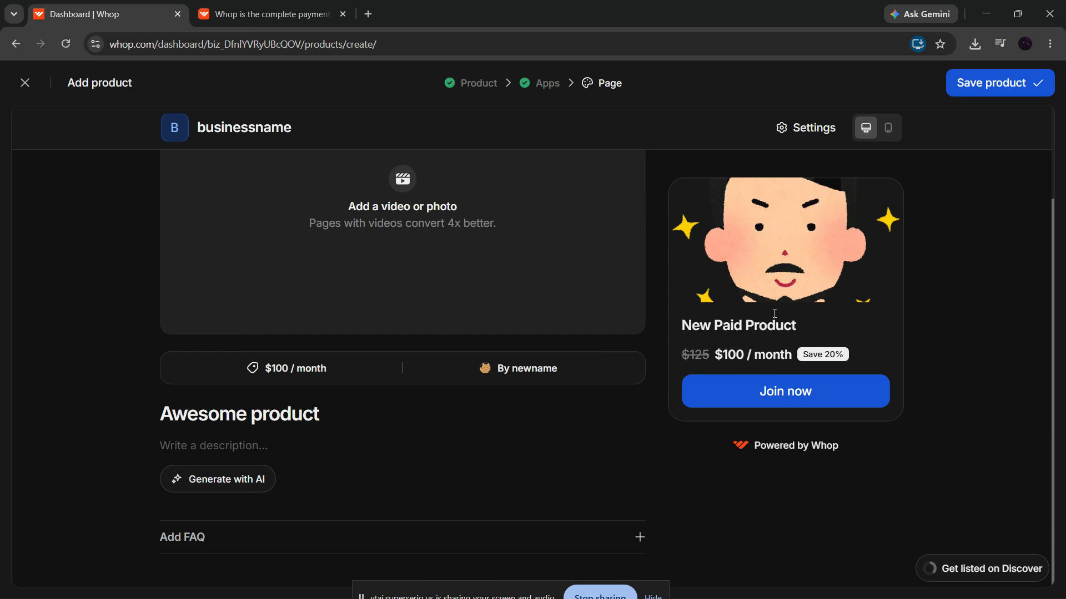
{"action": "left_click", "coordinate": [995, 83]}
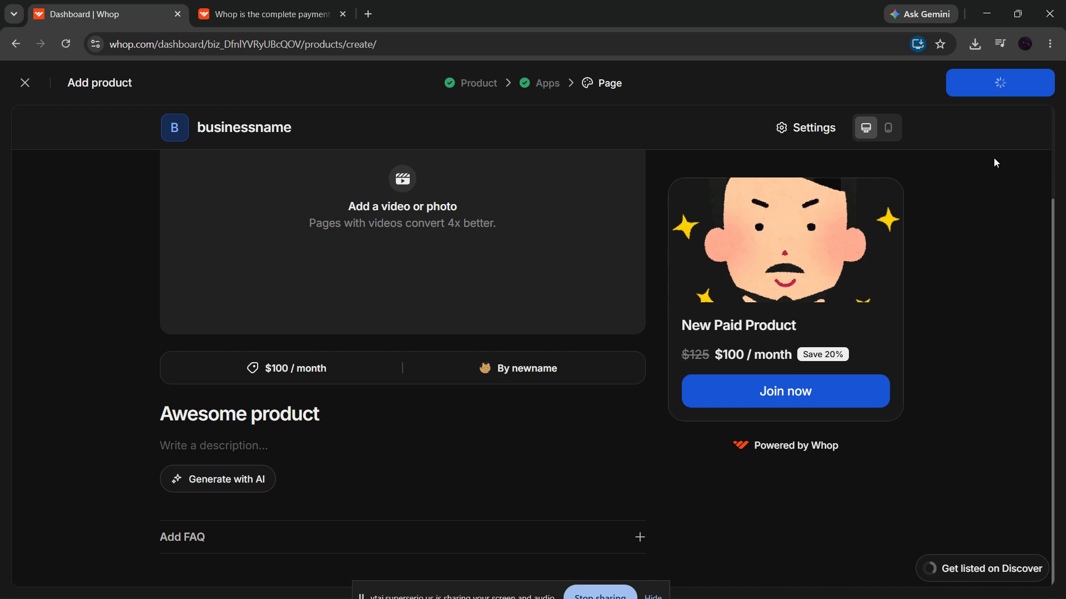